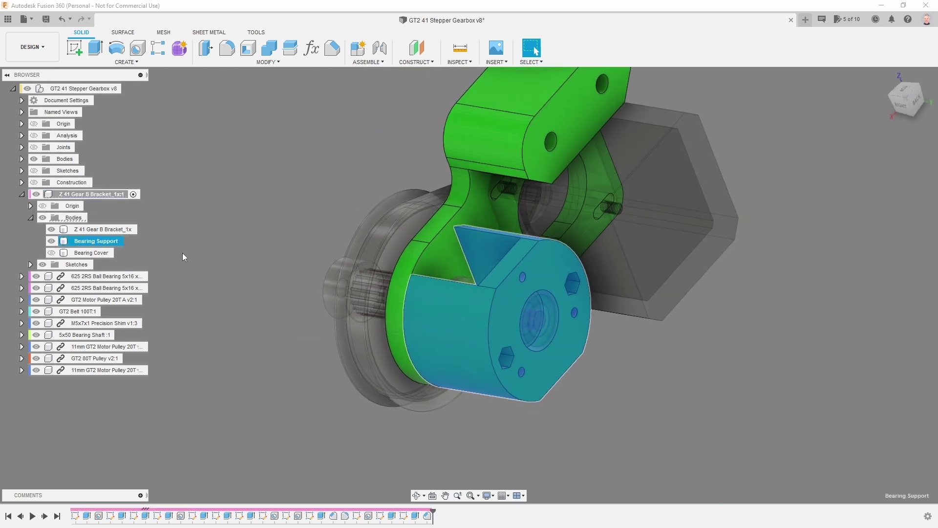
Try to create a component from the Bearing Support body, and undo the conversion.
right_click(103, 247)
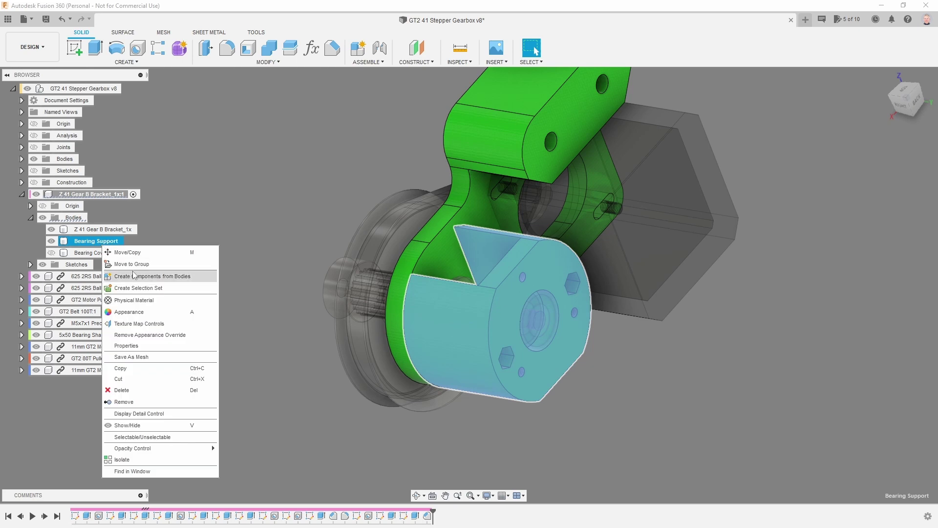
left_click(145, 277)
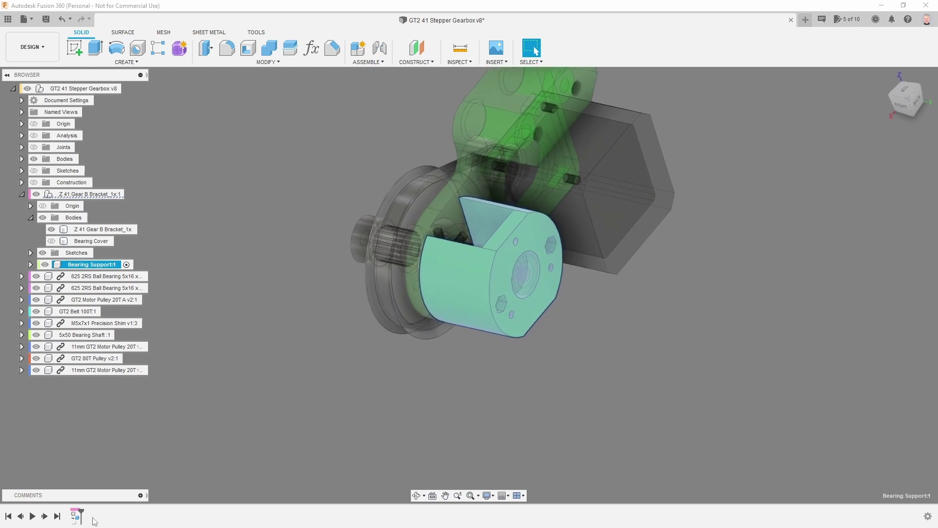
left_click(243, 409)
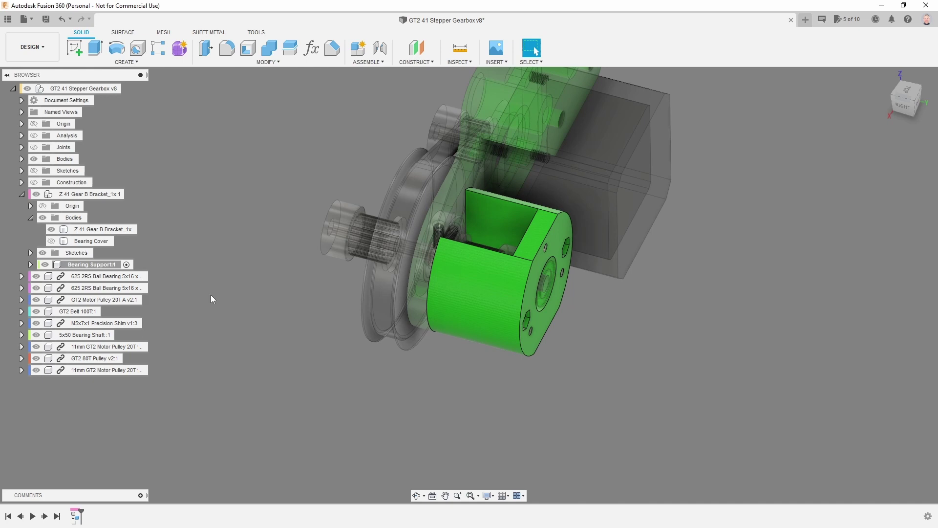
left_click(62, 20)
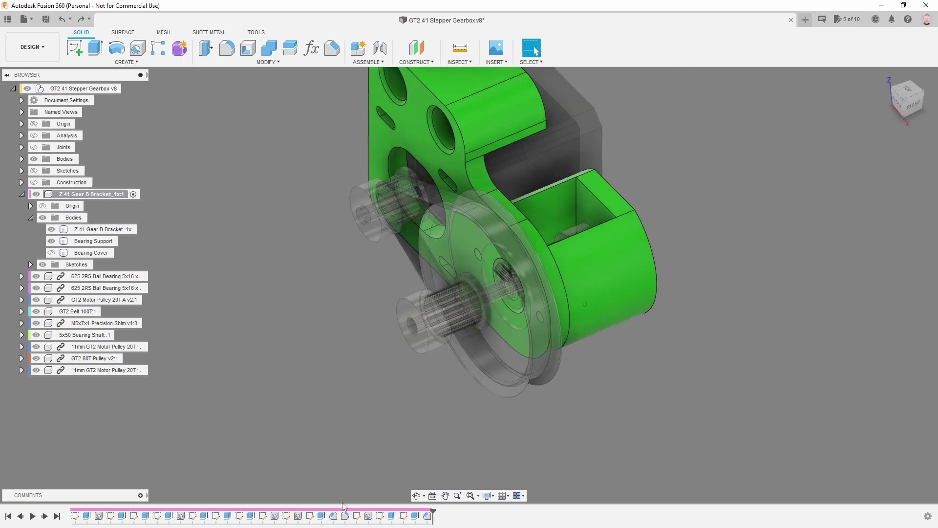
Save the gearbox design as a separate file named Bearing Support.
left_click(605, 317)
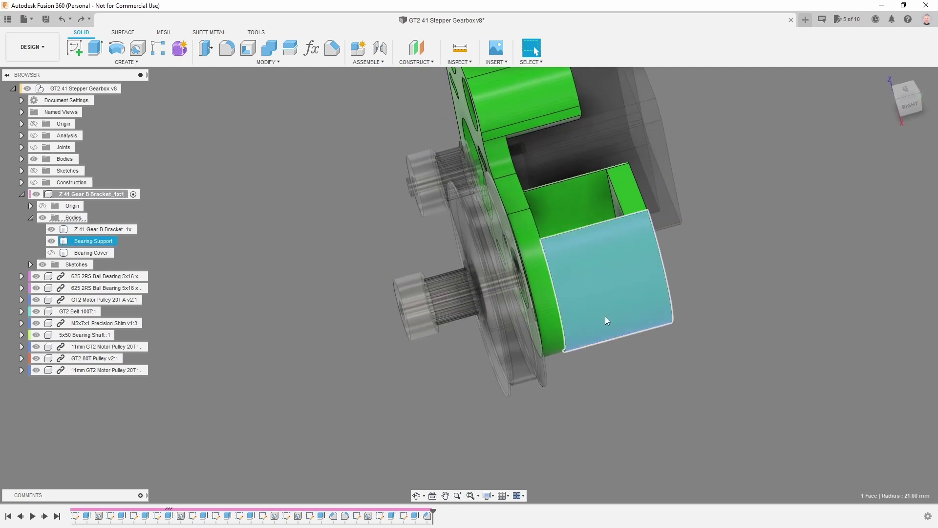
left_click(430, 410)
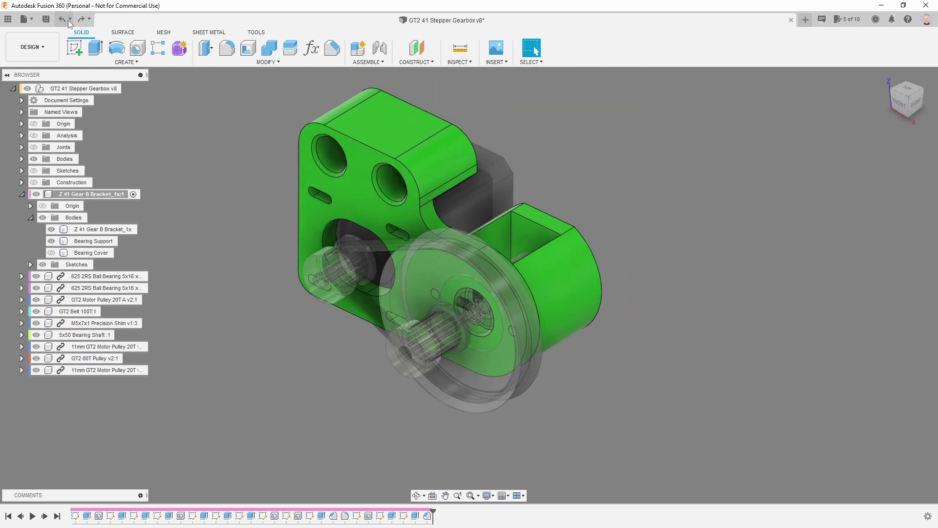
left_click(32, 22)
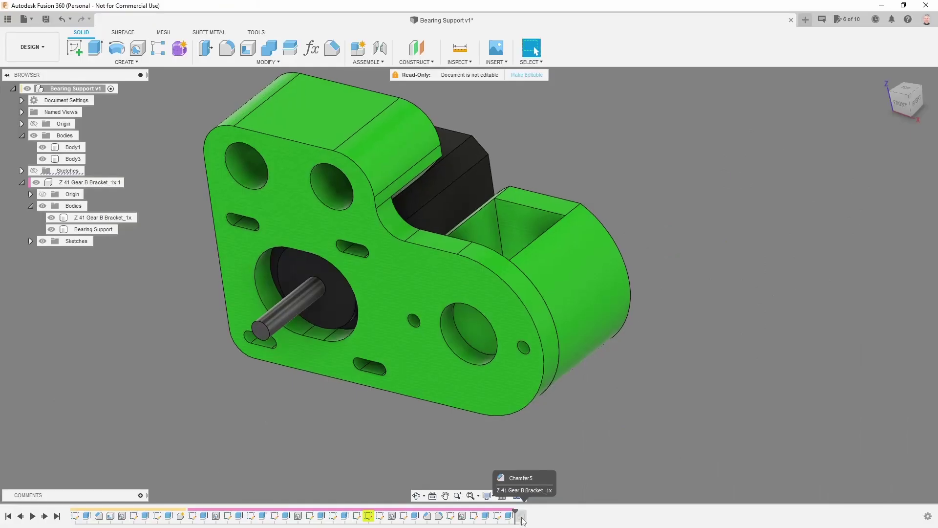
Delete the features not needed for the bearing support from the timeline, including Chamfer5, Extrude15 and Sketch20.
right_click(520, 517)
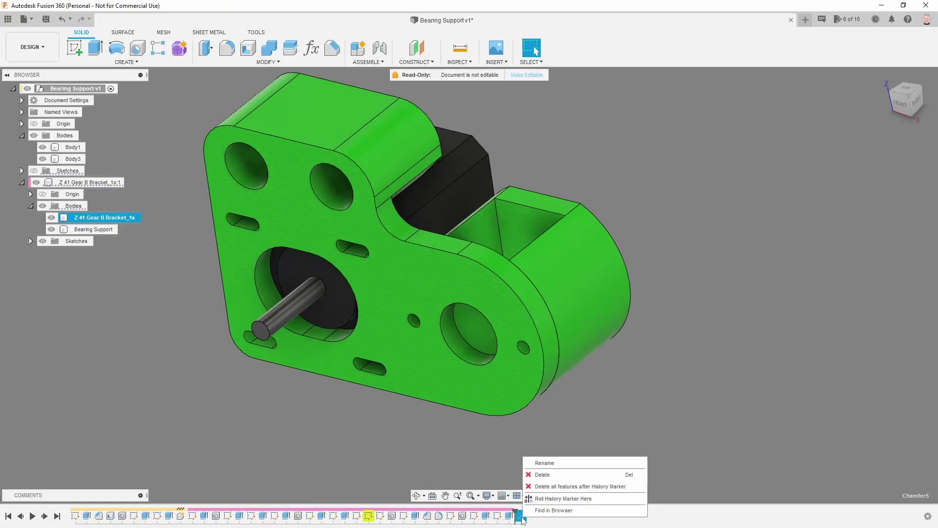
left_click(542, 474)
right_click(475, 517)
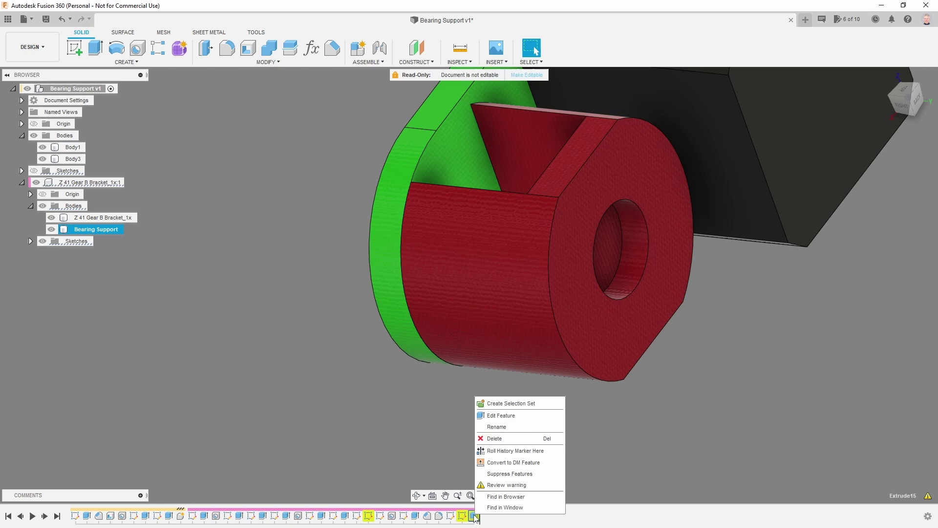
left_click(462, 515)
right_click(462, 516)
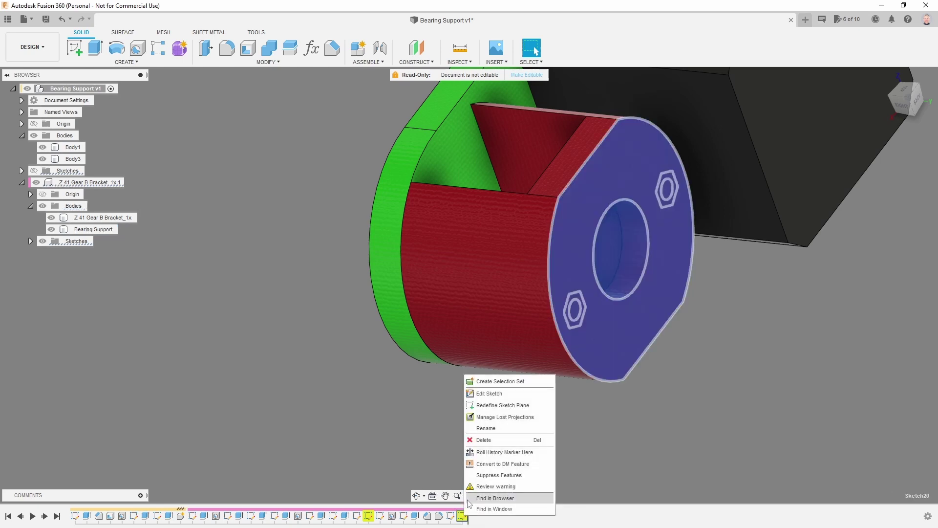
left_click(483, 440)
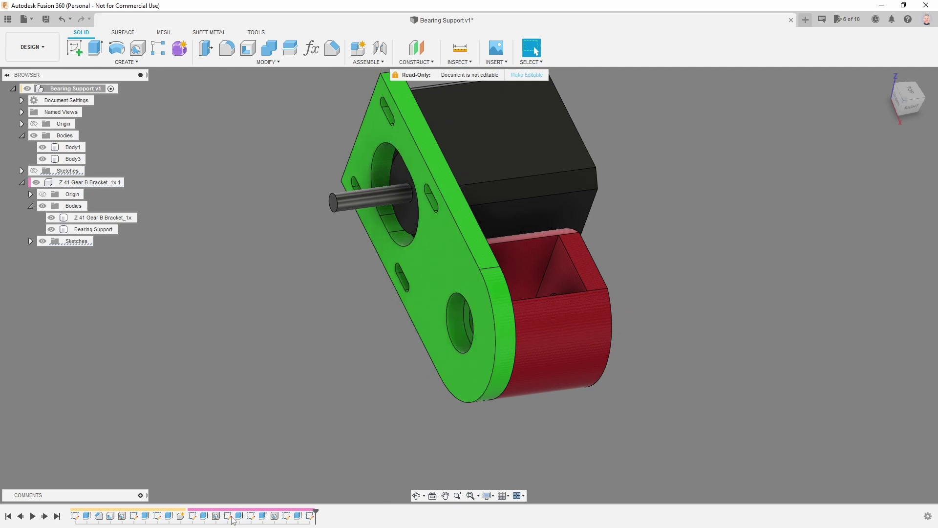
key("Delete")
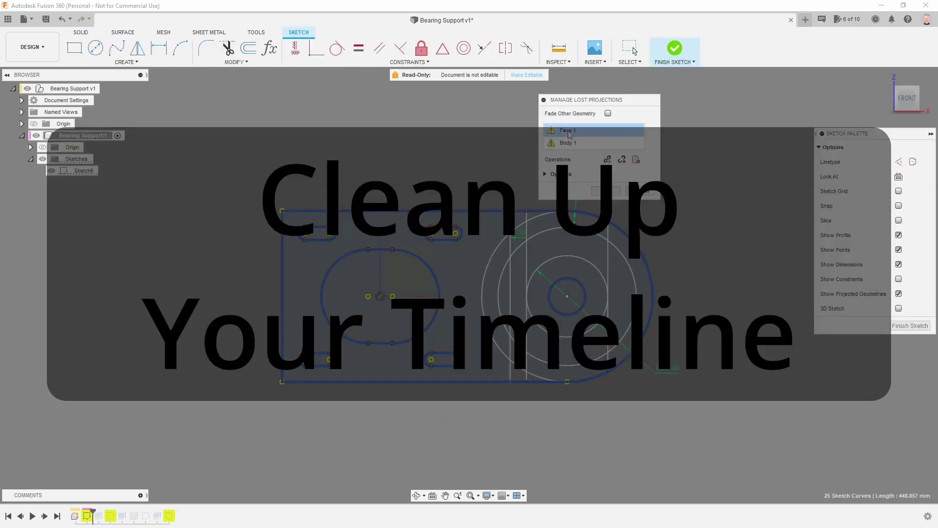
Remove the lost Face 1 and Body 1 projections from Sketch6 and dimension its outer circle to 42 mm diameter.
left_click(636, 159)
left_click(571, 145)
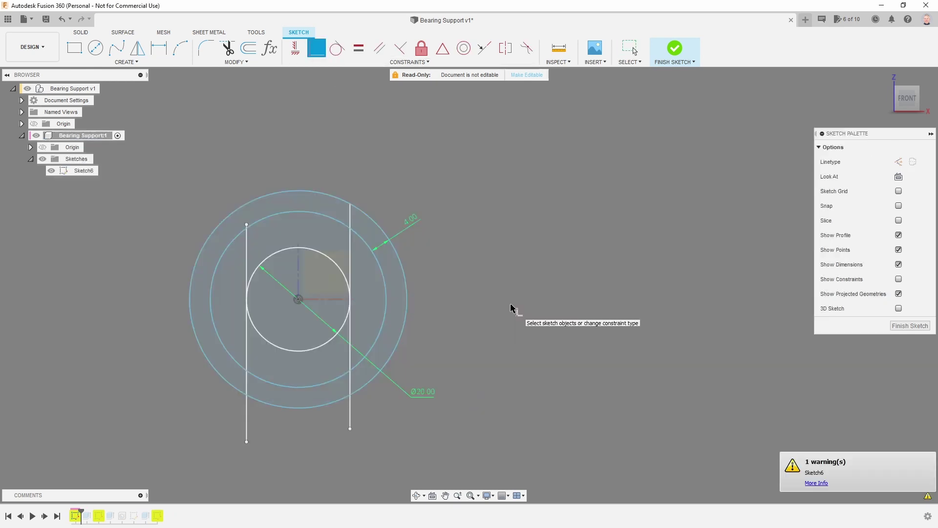
scroll(513, 310, "down", 3)
key("d")
left_click(440, 317)
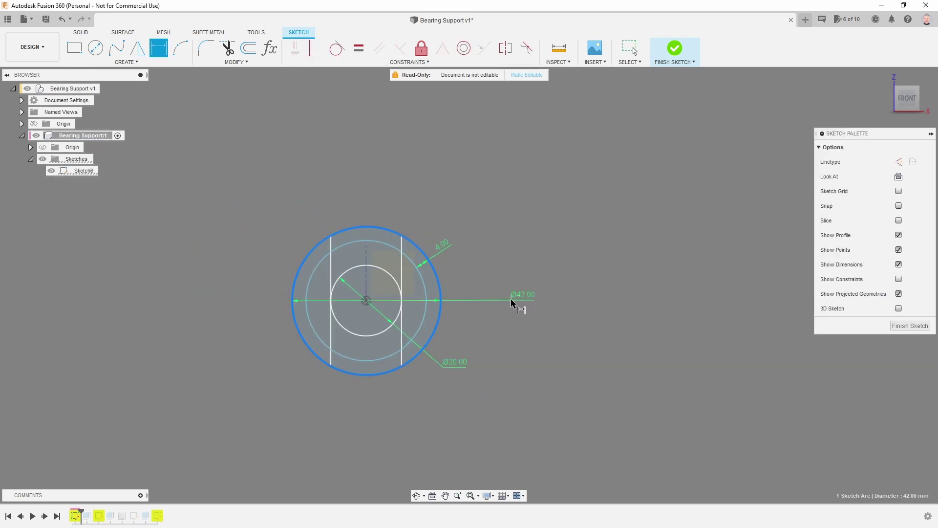
left_click(511, 302)
type("42")
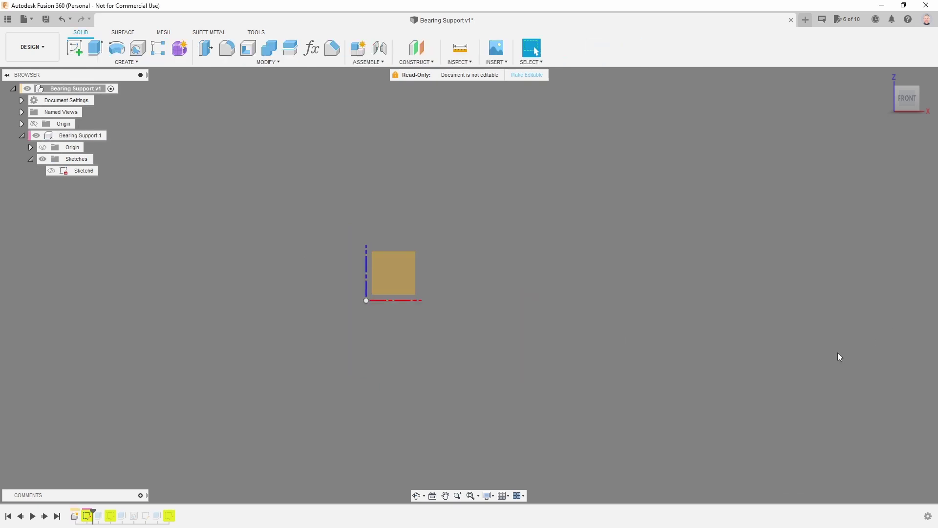
Redefine the sketch plane of Sketch6 onto the front origin plane.
right_click(87, 516)
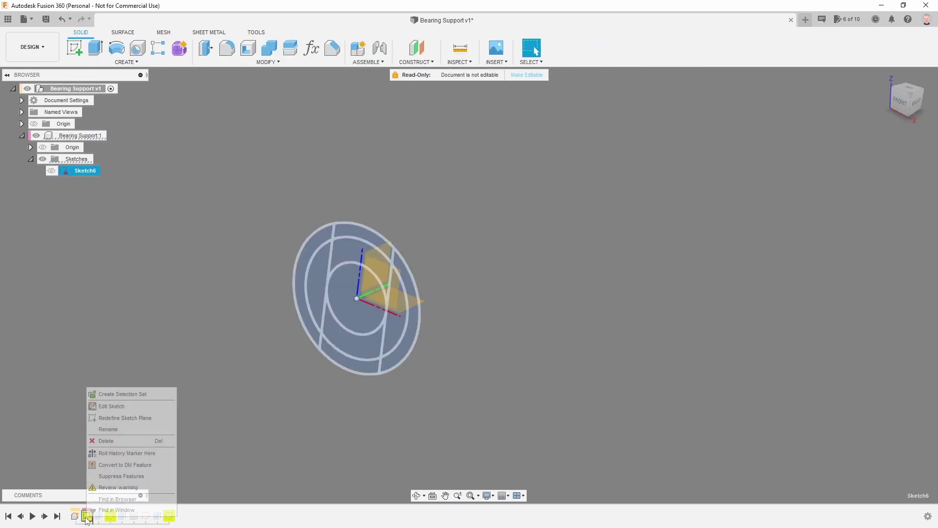
left_click(128, 419)
left_click(383, 283)
left_click(607, 158)
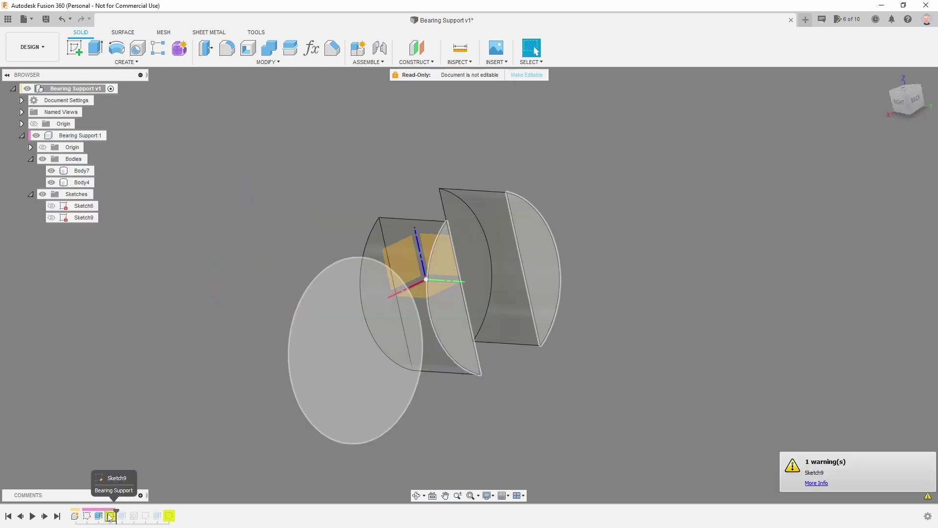
Remove the lost projections from Sketch9.
right_click(111, 517)
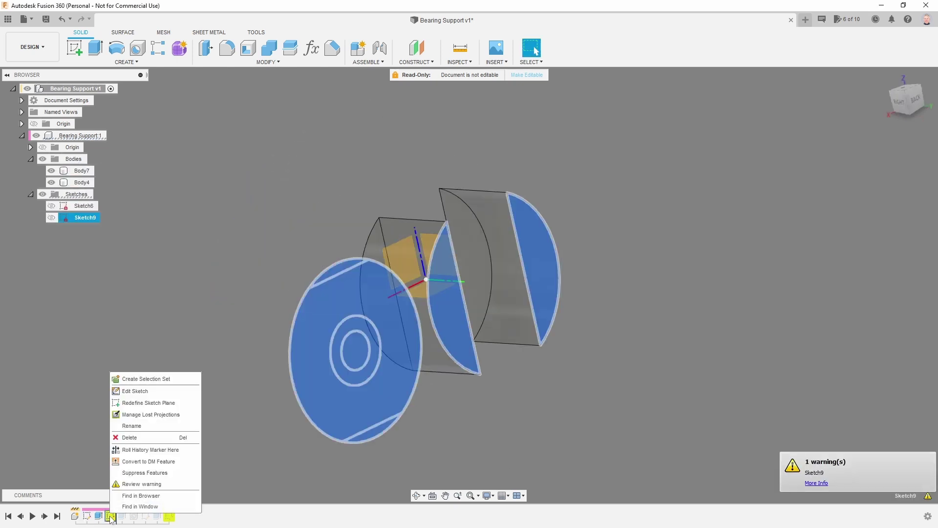
left_click(142, 414)
key("Return")
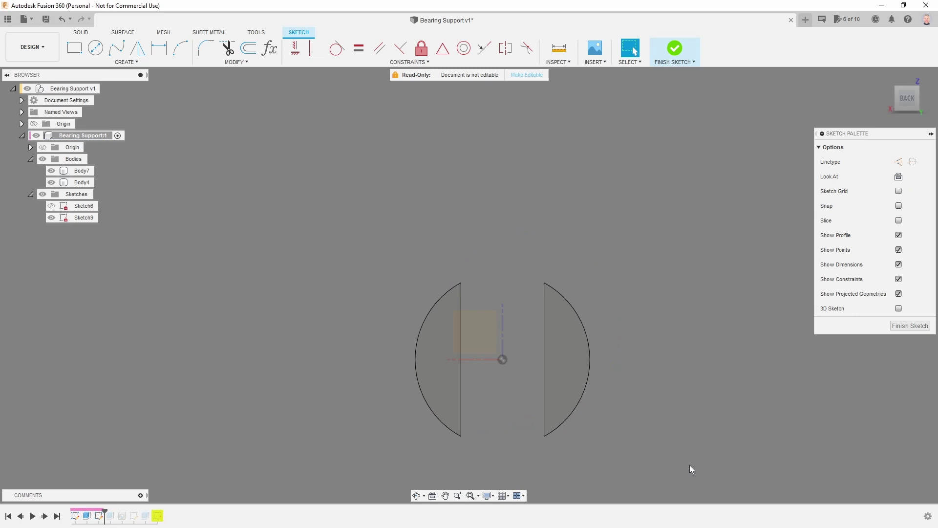
Draw a circle centred on the origin in Sketch9, constrain it Equal to the body's outer arc, and finish the sketch.
key("c")
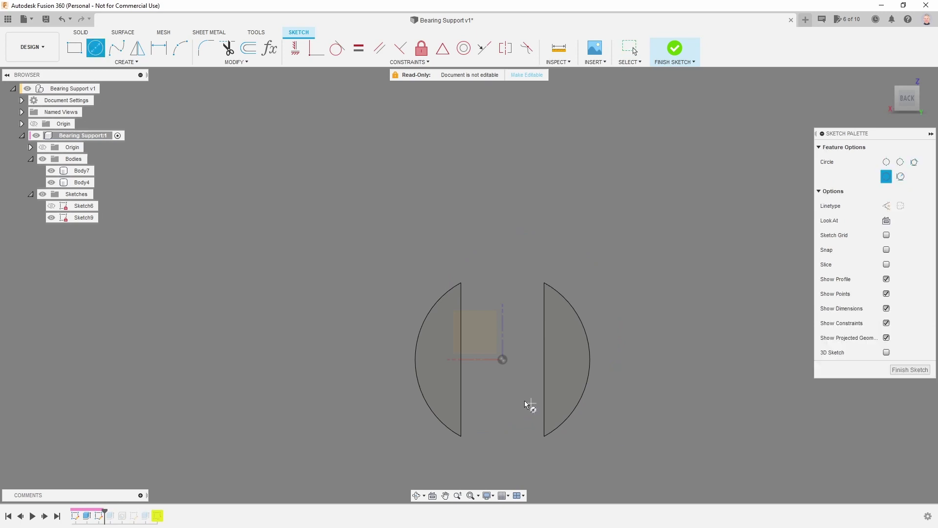
left_click(502, 360)
left_click(637, 384)
left_click(359, 49)
left_click(565, 238)
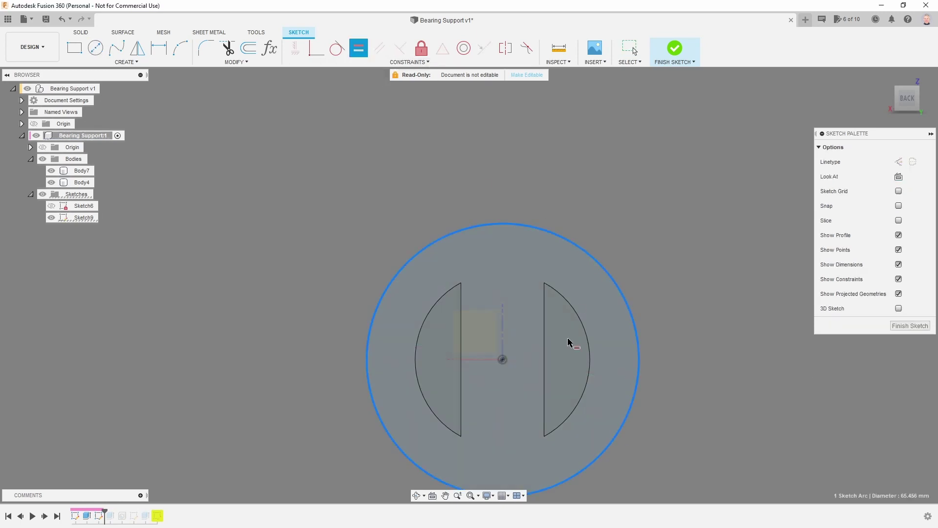
key("Delete")
left_click(910, 326)
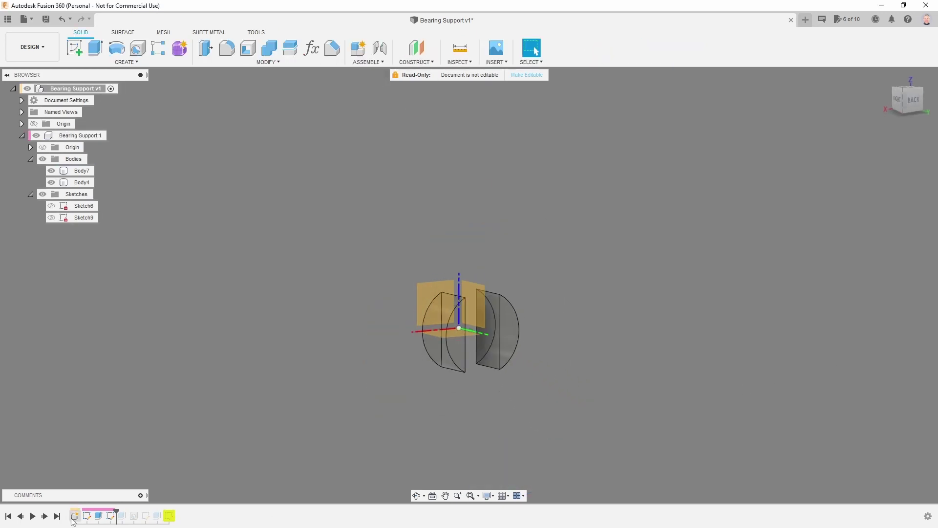
Edit the extrude that follows Sketch9 and reselect the redrawn circular profile.
double_click(122, 515)
left_click(501, 342)
left_click(615, 237)
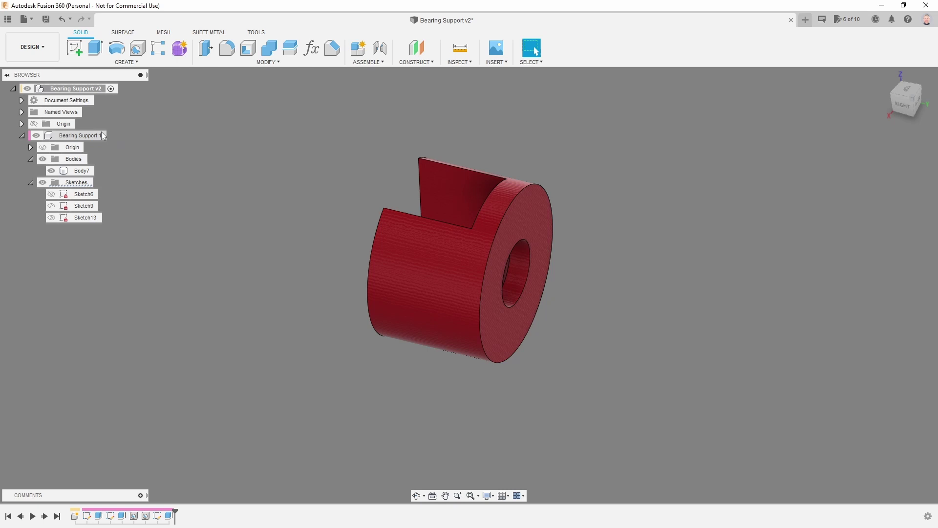
Activate the Bearing Support component and save a copy of it as Z Drive Bearing Support in the Z Part Library.
left_click(86, 138)
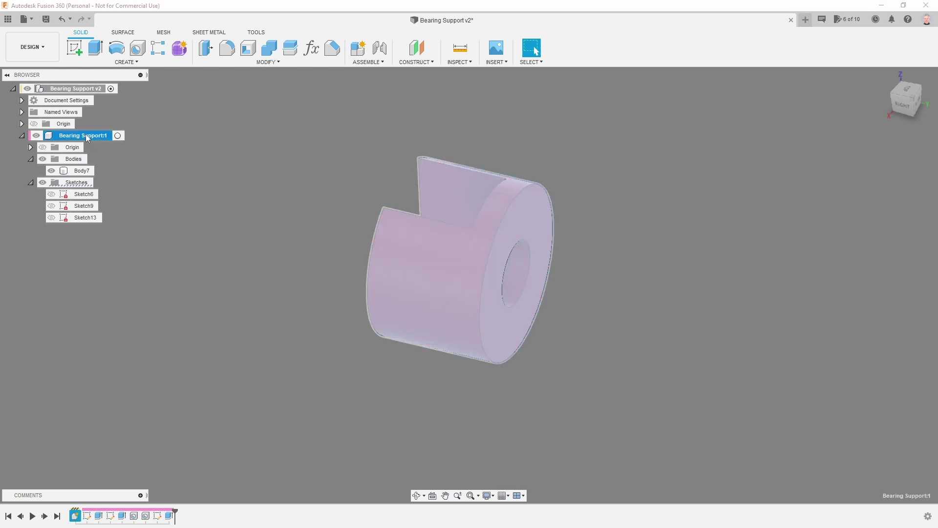
left_click(118, 136)
right_click(106, 136)
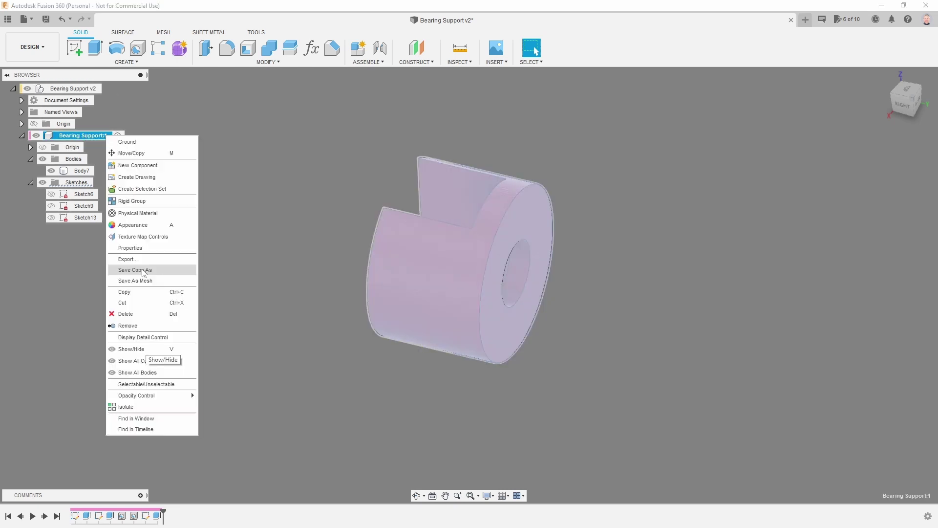
left_click(141, 269)
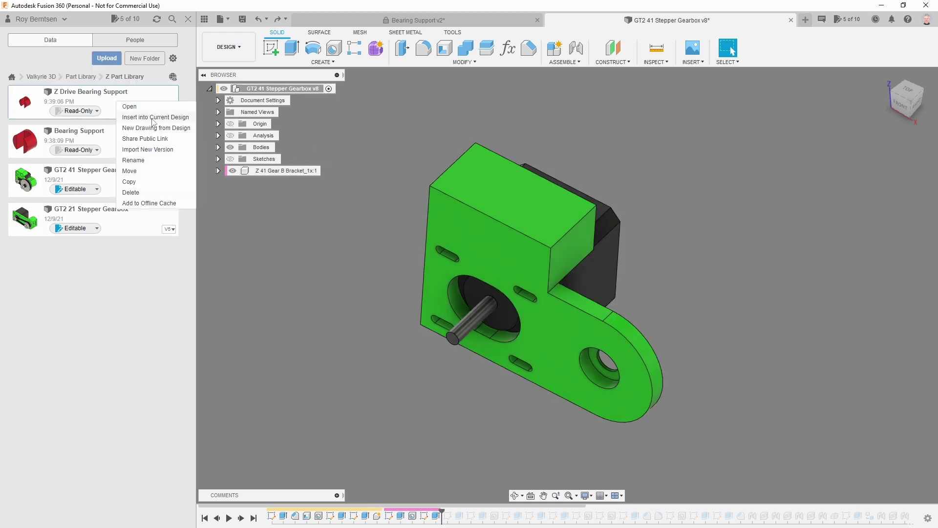
Insert Z Drive Bearing Support into the GT2 41 Stepper Gearbox design, moved -50 mm along Y.
left_click(154, 122)
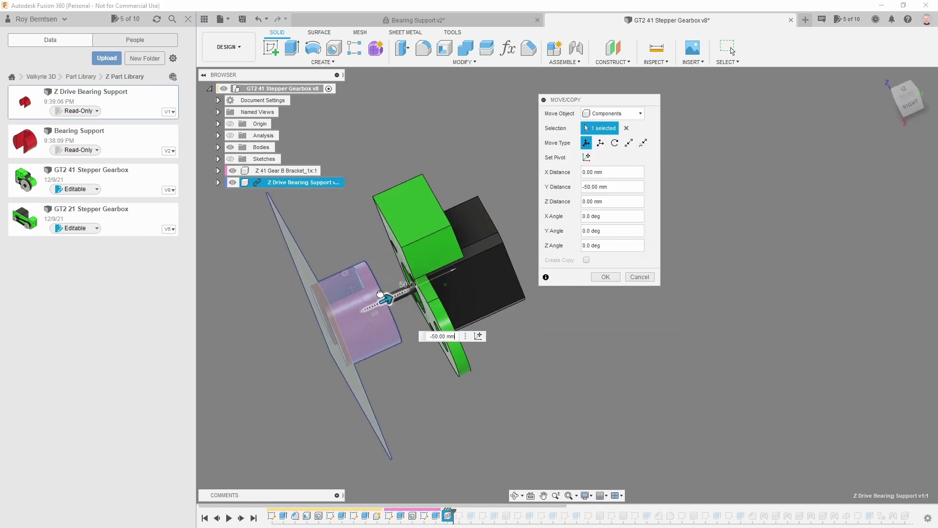
middle_click_drag(380, 294, 604, 278, "shift")
left_click(606, 277)
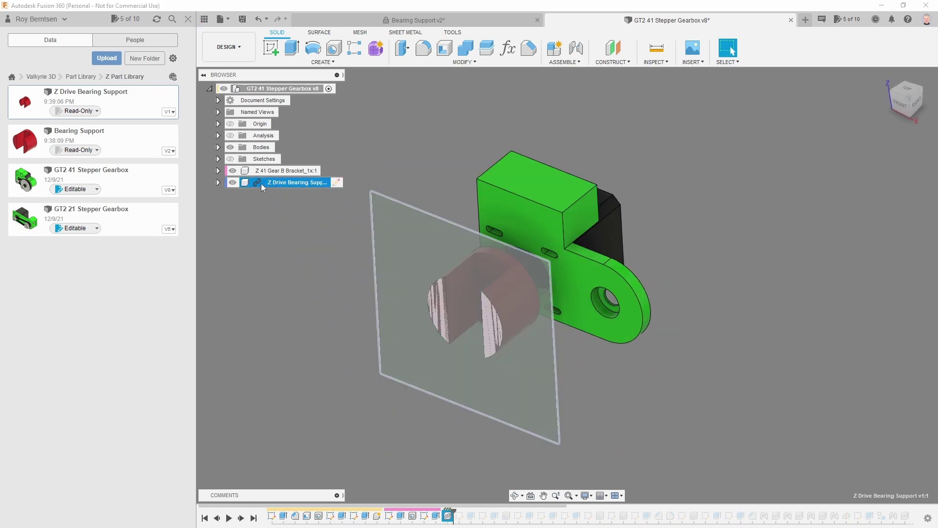
Break the link of the inserted Z Drive Bearing Support and activate the component.
right_click(262, 187)
left_click(292, 366)
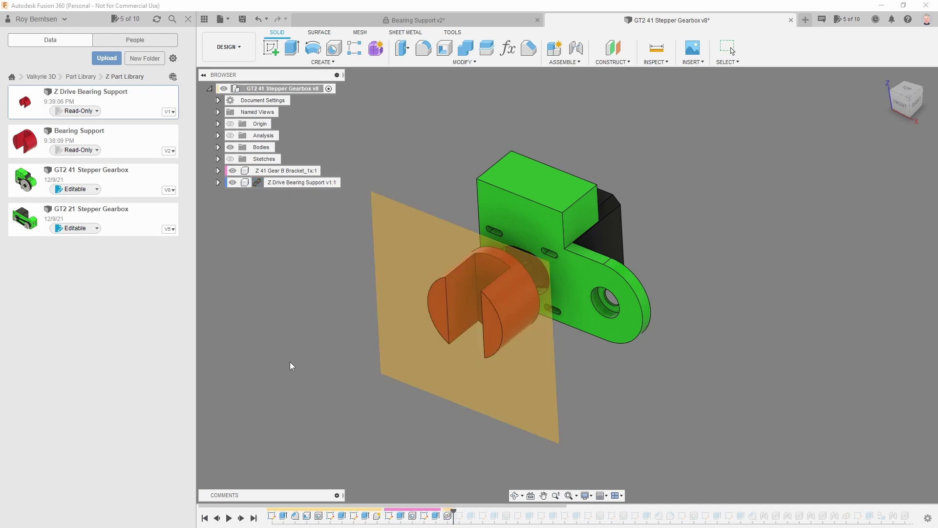
left_click(137, 182)
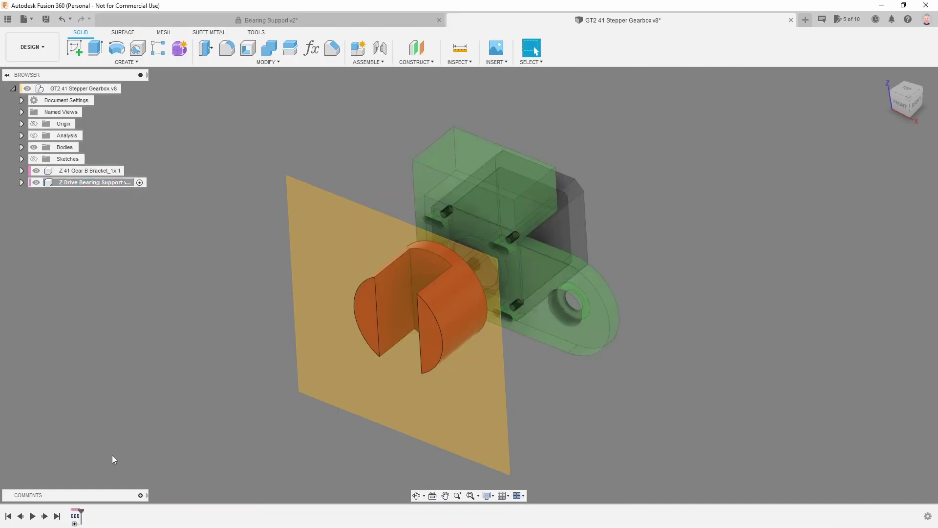
Roll the component's timeline back to its first feature and clear the leftover construction plane from view.
left_click(9, 516)
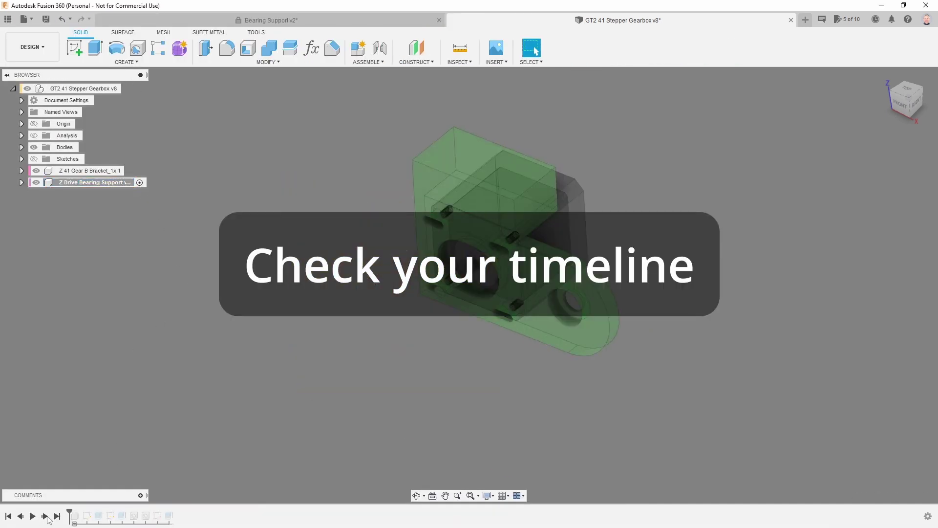
left_click(44, 516)
left_click(22, 182)
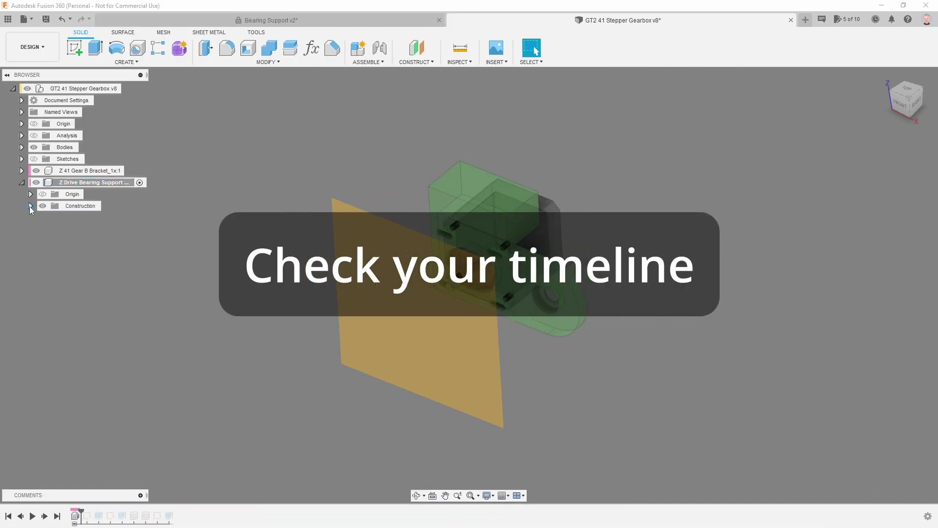
left_click(30, 205)
right_click(93, 219)
left_click(112, 260)
Step the Z Drive Bearing Support timeline forward one feature at a time through to its last feature to check the rebuild.
left_click(45, 516)
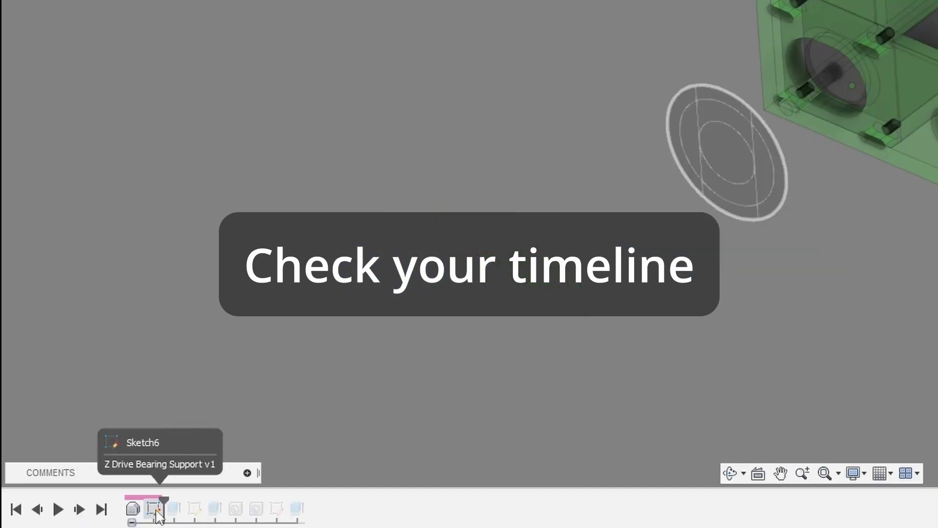
left_click(87, 516)
left_click(45, 516)
left_click(80, 509)
left_click(79, 510)
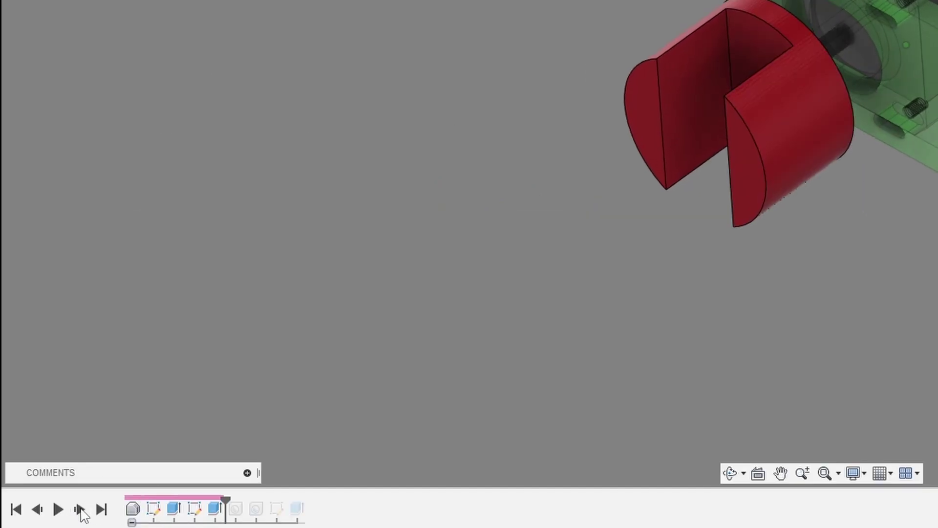
left_click(80, 509)
left_click(80, 510)
left_click(79, 510)
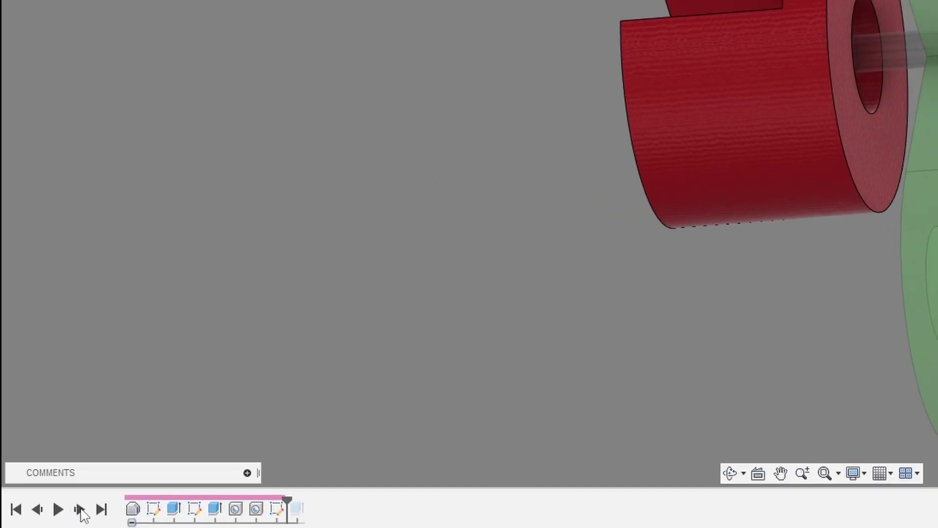
left_click(79, 510)
Return to the whole gearbox and join the Z Drive Bearing Support to the back of the bracket, concentric with its bearing hole.
middle_click_drag(205, 439, 333, 364, "shift")
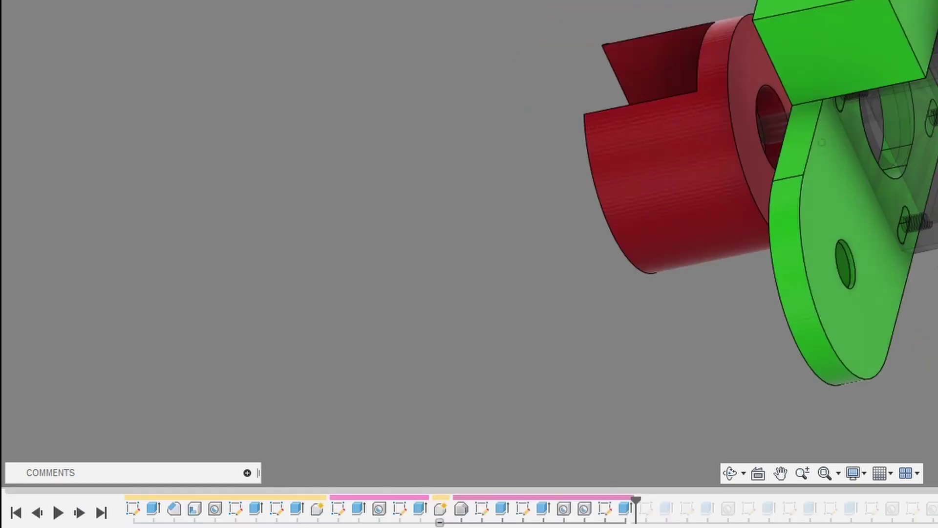
left_click(494, 83)
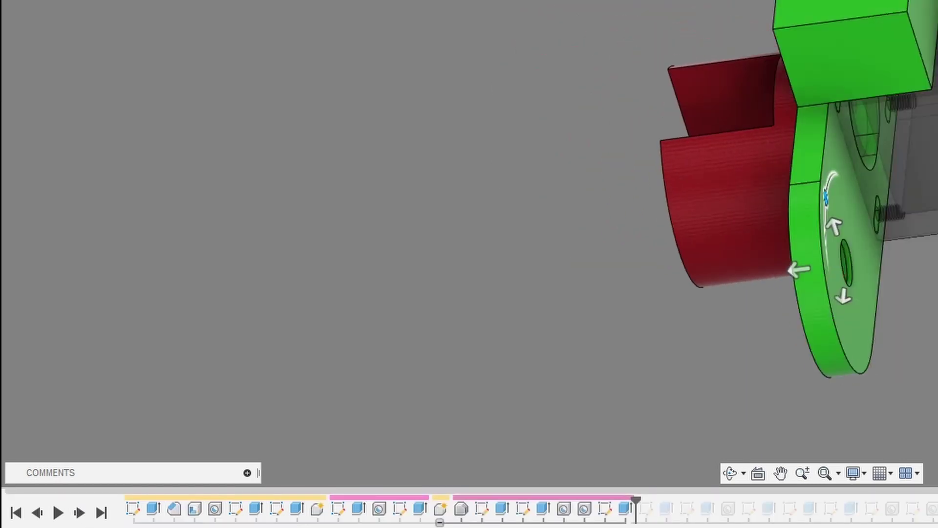
left_click(881, 349)
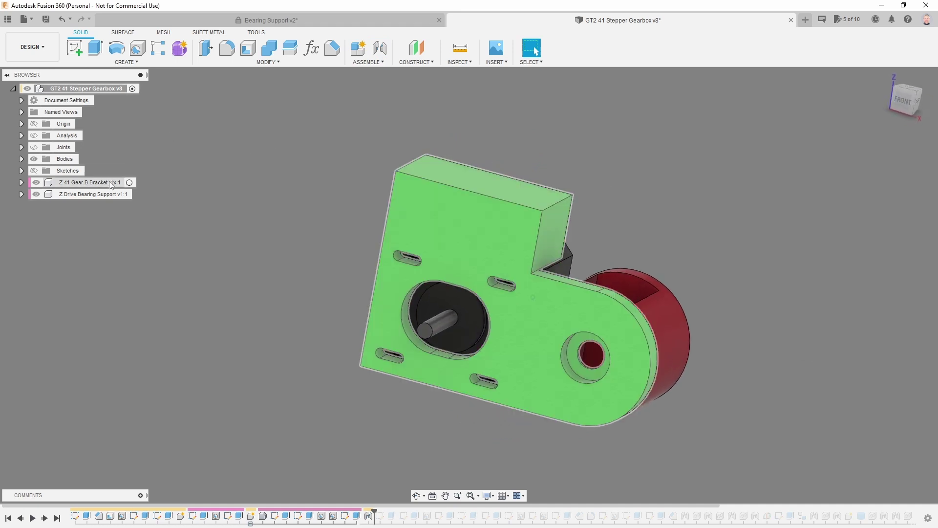
Activate the Z Drive Bearing Support component and expand its contents to examine its bodies and sketches.
left_click(138, 194)
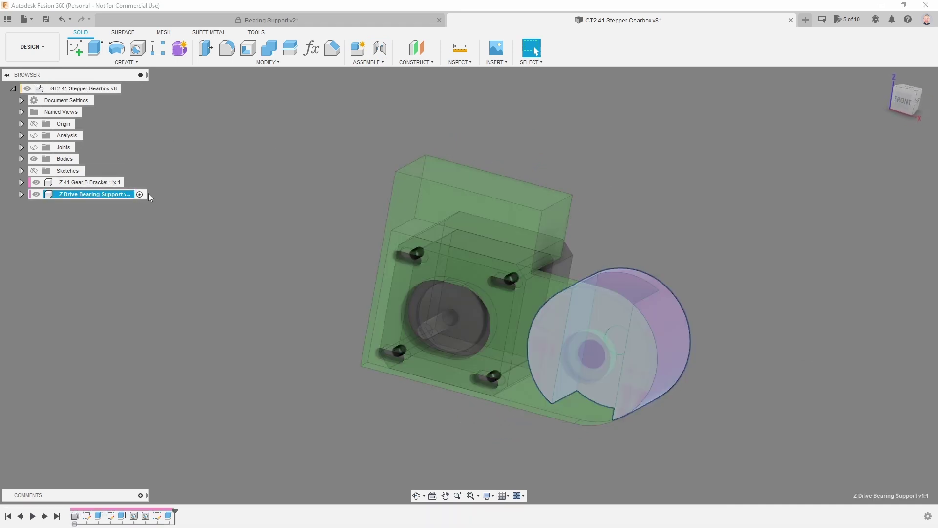
left_click(21, 194)
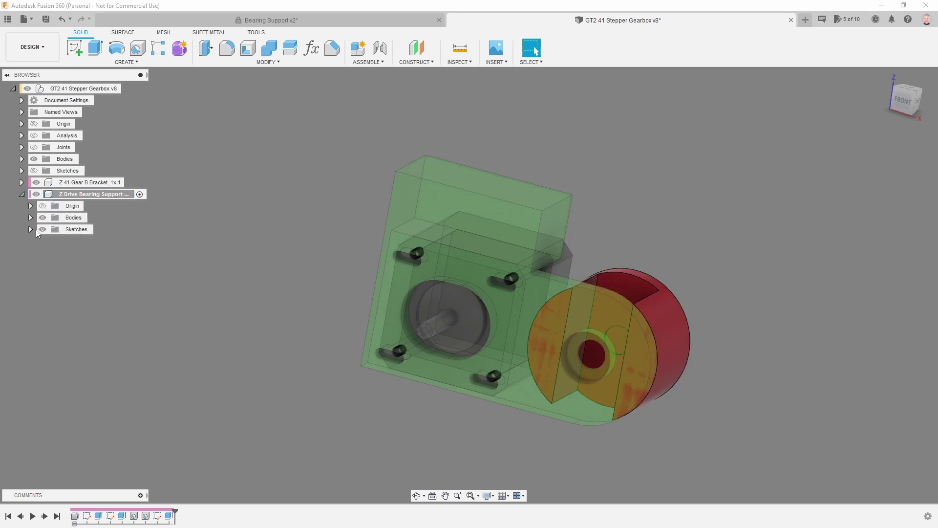
Activate the Z 41 Gear B Bracket component, isolate it and roll its timeline forward to the last feature.
double_click(108, 184)
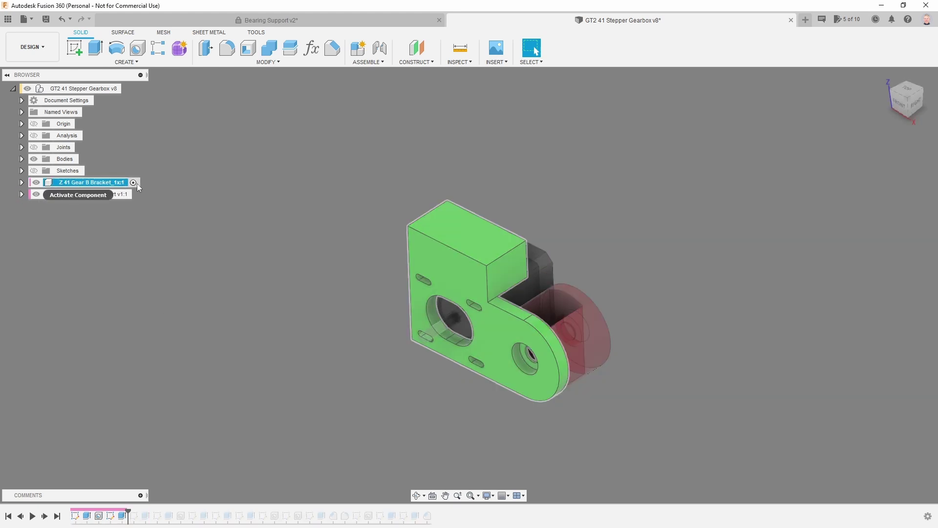
right_click(83, 183)
left_click(101, 466)
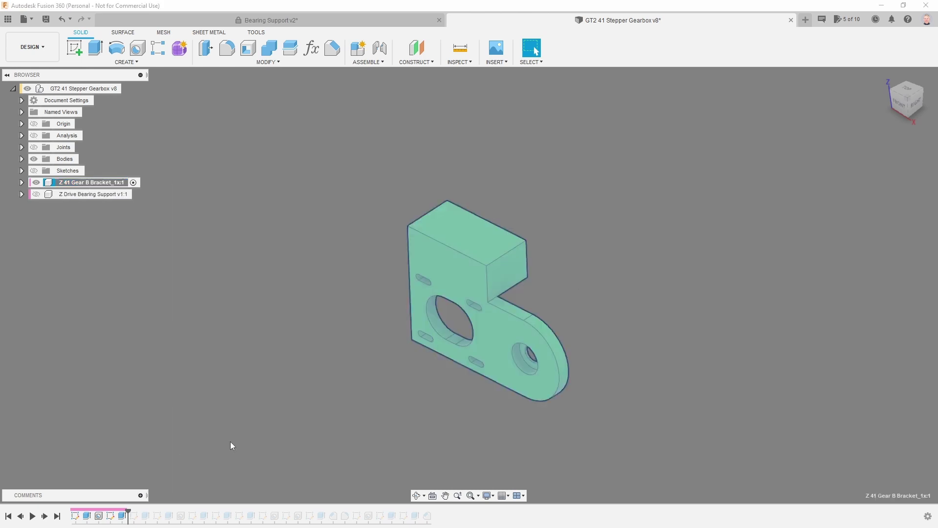
left_click(57, 517)
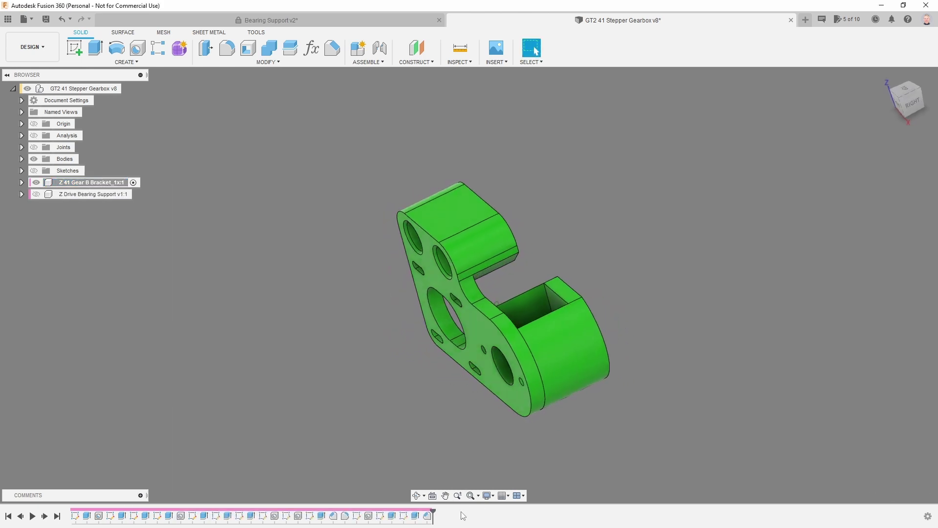
Delete the old bearing support features, including Sketch13, from the bracket's timeline so only the bracket body is kept.
left_click(428, 516)
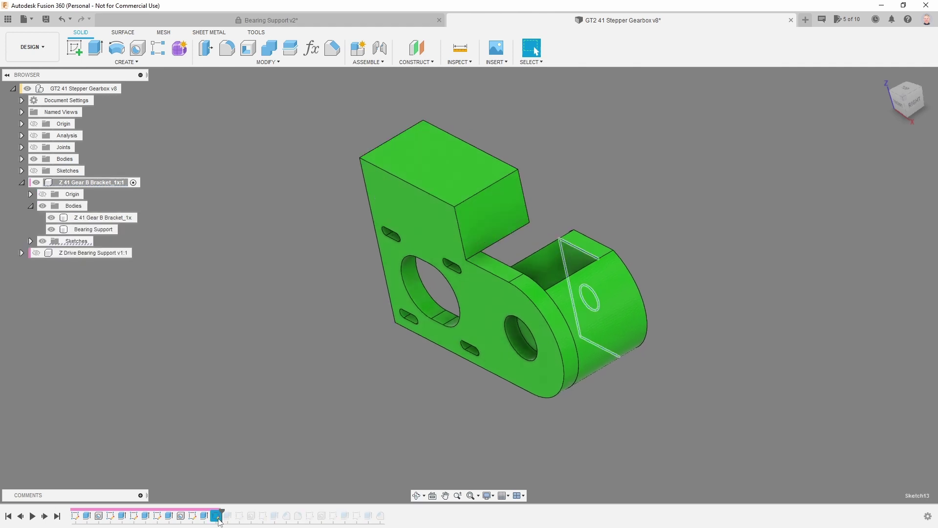
key("Delete")
left_click(435, 286)
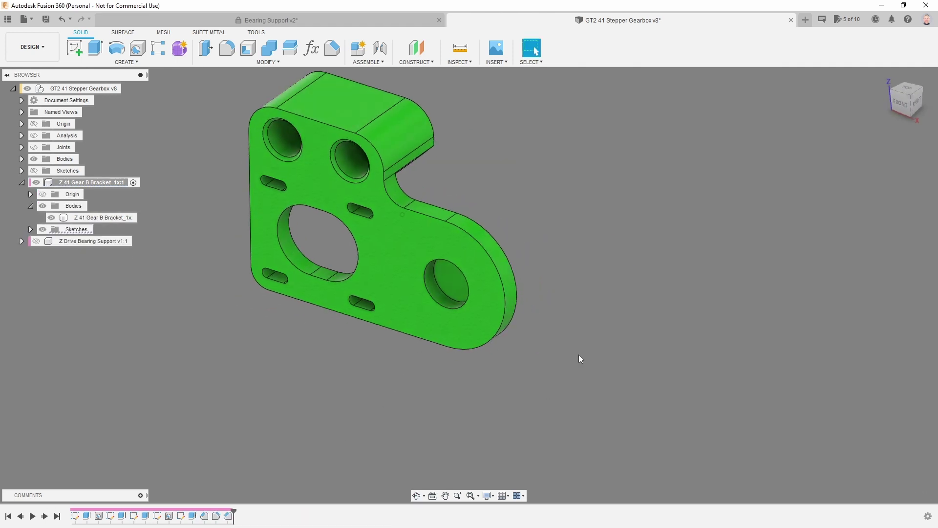
Unisolate the Z 41 Gear B Bracket and roll the gearbox timeline forward to its end.
right_click(81, 184)
left_click(106, 469)
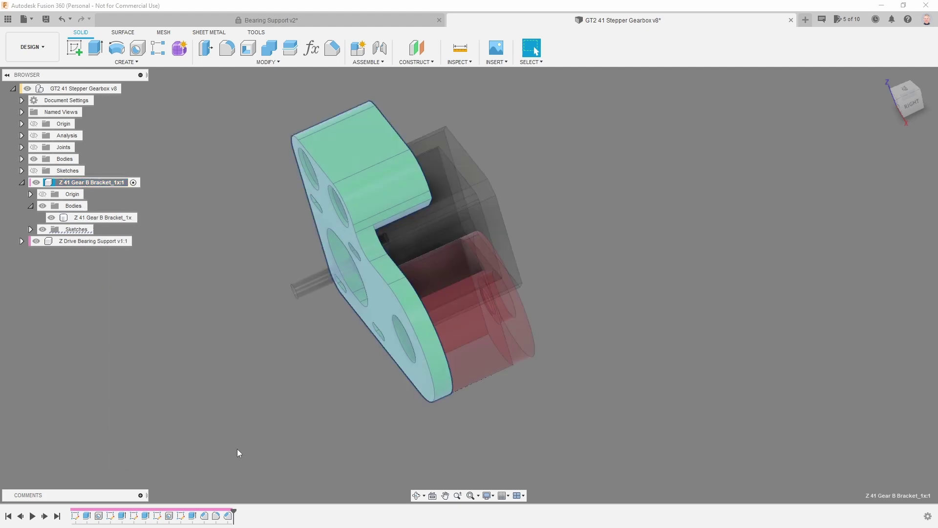
left_click(57, 516)
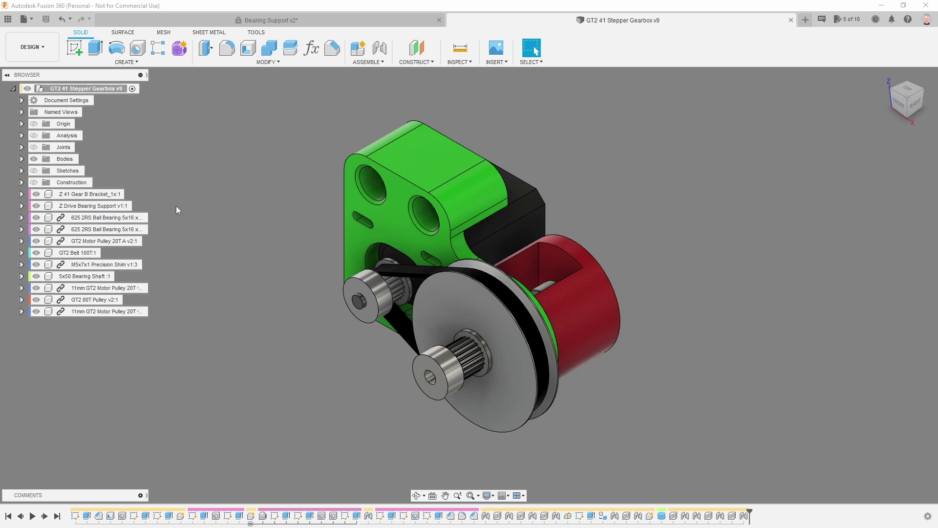
Activate Z Drive Bearing Support to check its own timeline, and reactivate the top-level gearbox design.
left_click(138, 206)
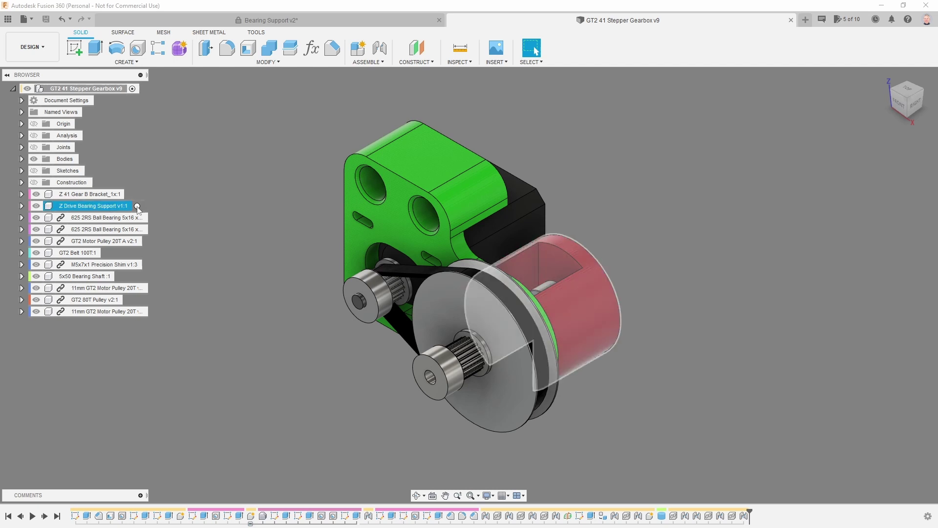
left_click(126, 89)
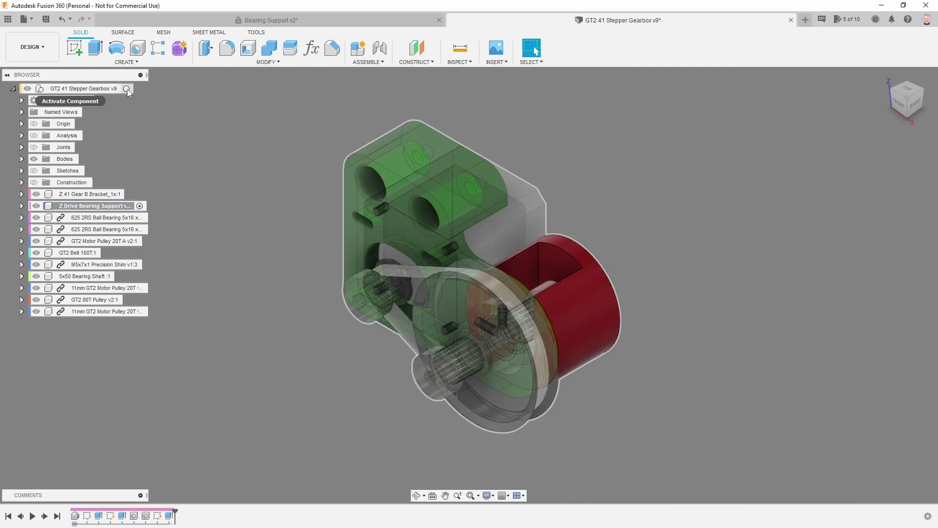